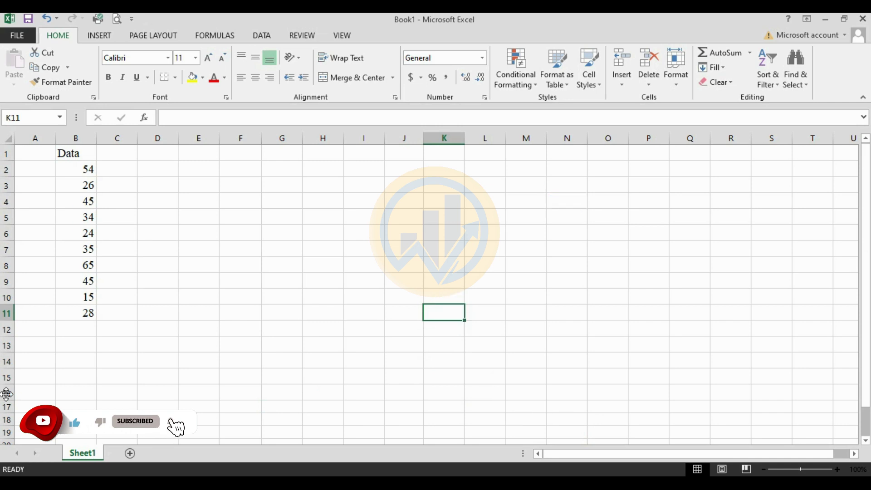
- Highlight the Data column values in B1:B11, then switch to the Data ribbon
{"action": "left_click", "coordinate": [240, 278]}
{"action": "left_click_drag", "start_coordinate": [78, 154], "coordinate": [113, 313]}
{"action": "left_click", "coordinate": [198, 296]}
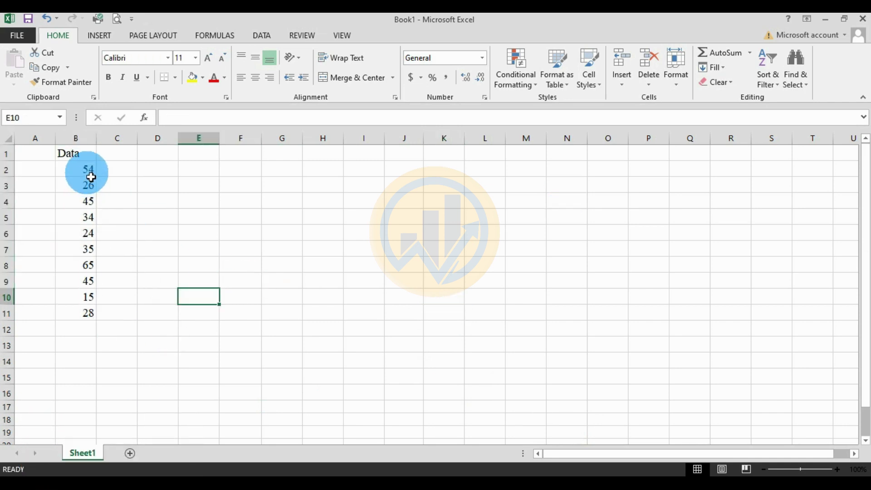
{"action": "left_click_drag", "start_coordinate": [86, 171], "coordinate": [86, 312]}
{"action": "left_click_drag", "start_coordinate": [144, 303], "coordinate": [120, 241]}
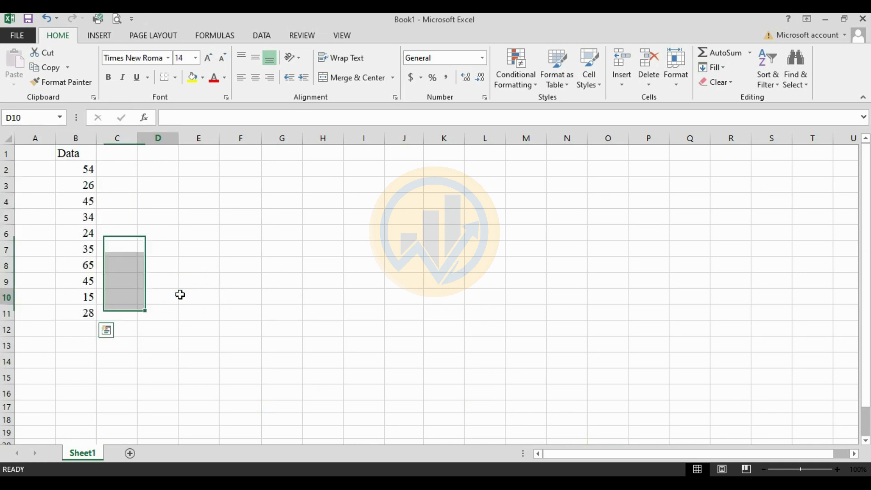
{"action": "left_click", "coordinate": [181, 297]}
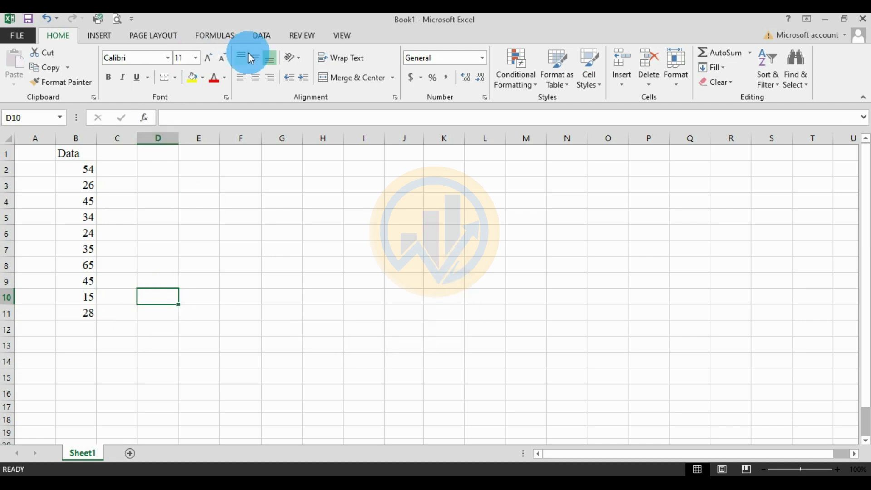
{"action": "left_click", "coordinate": [262, 39]}
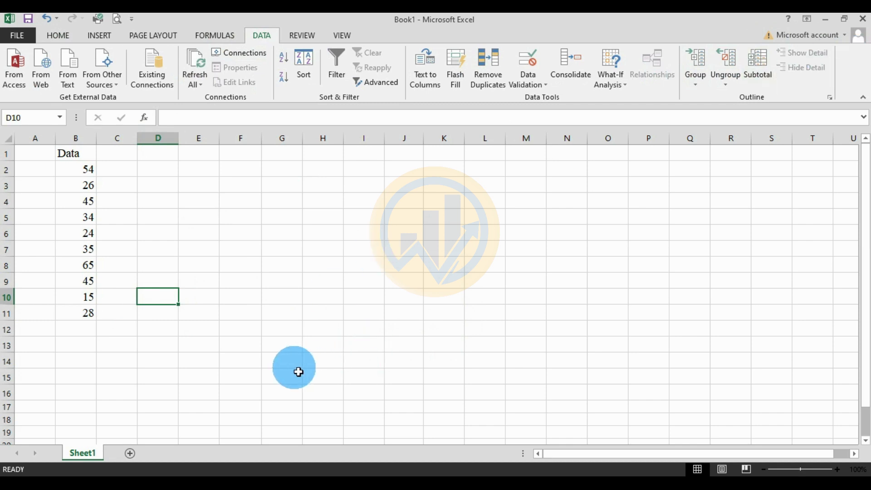
- Enable the Analysis ToolPak through Excel Options > Add-Ins > Manage Excel Add-ins
{"action": "left_click", "coordinate": [16, 41]}
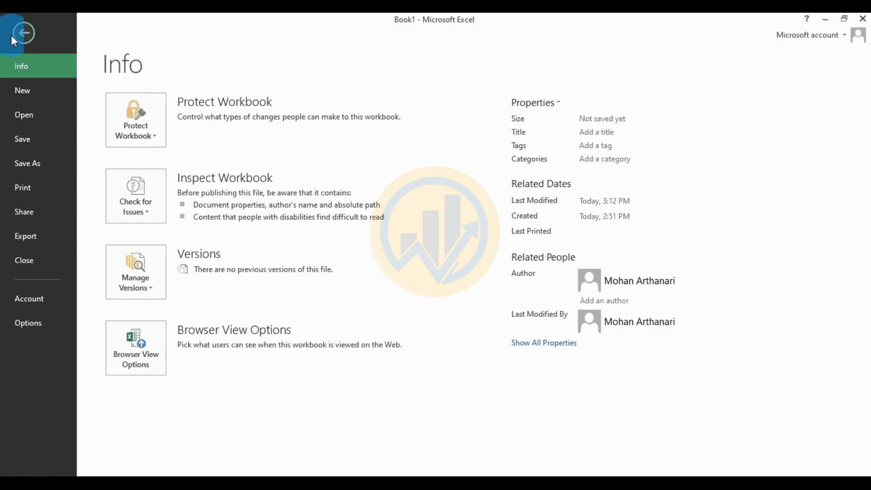
{"action": "left_click", "coordinate": [29, 324]}
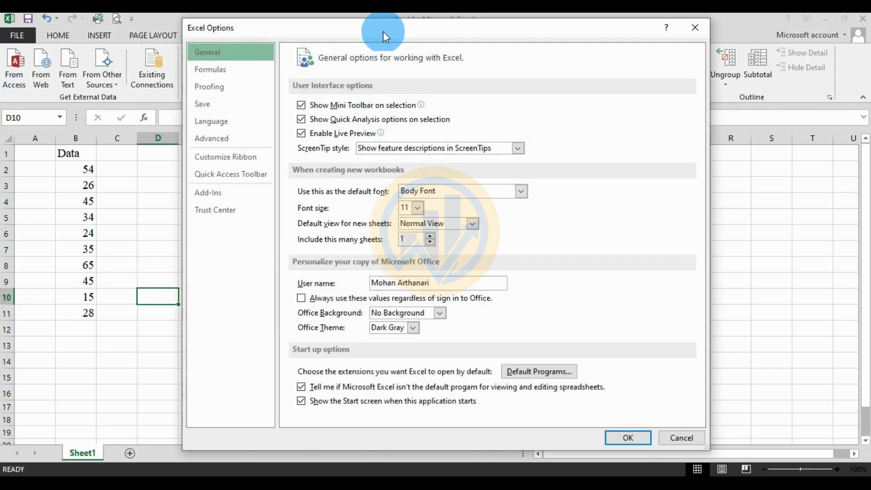
{"action": "left_click_drag", "start_coordinate": [383, 31], "coordinate": [350, 28]}
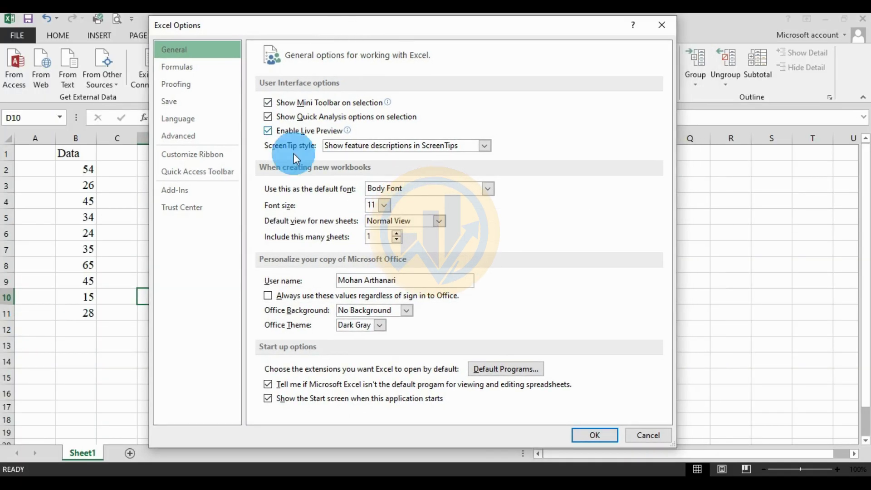
{"action": "left_click", "coordinate": [183, 193]}
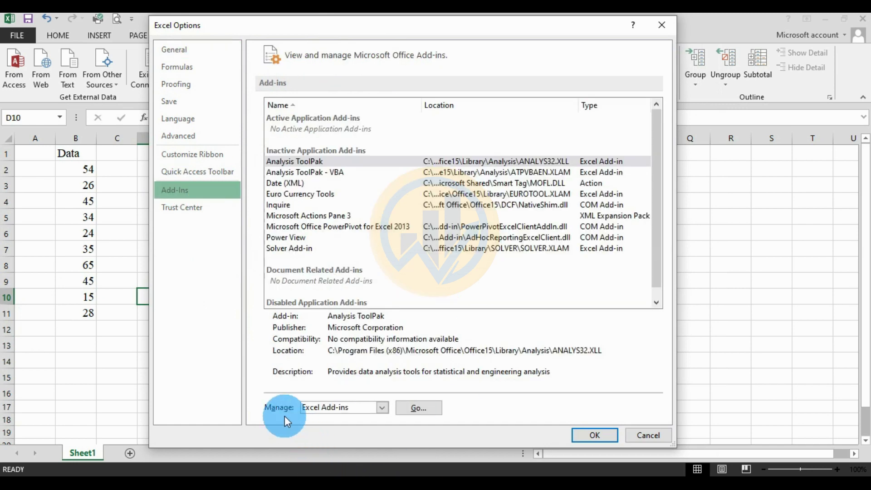
{"action": "left_click", "coordinate": [417, 407]}
{"action": "left_click_drag", "start_coordinate": [513, 115], "coordinate": [409, 129]}
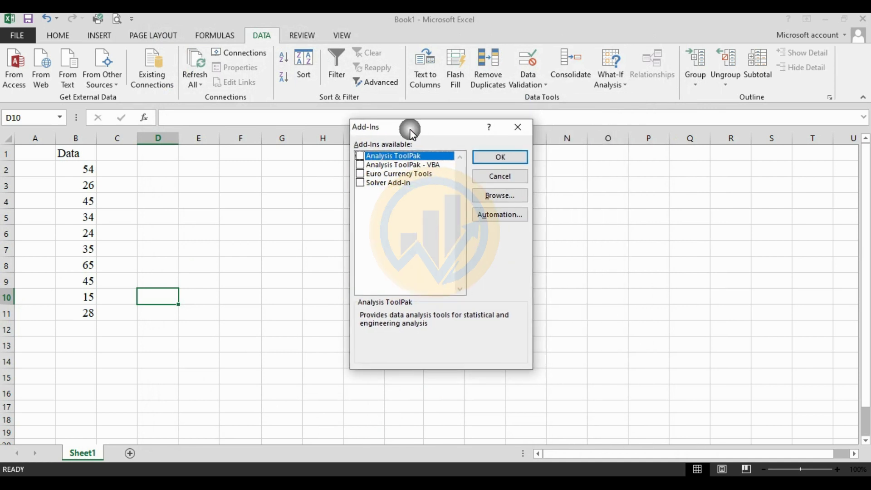
{"action": "left_click", "coordinate": [361, 156]}
{"action": "left_click", "coordinate": [486, 155]}
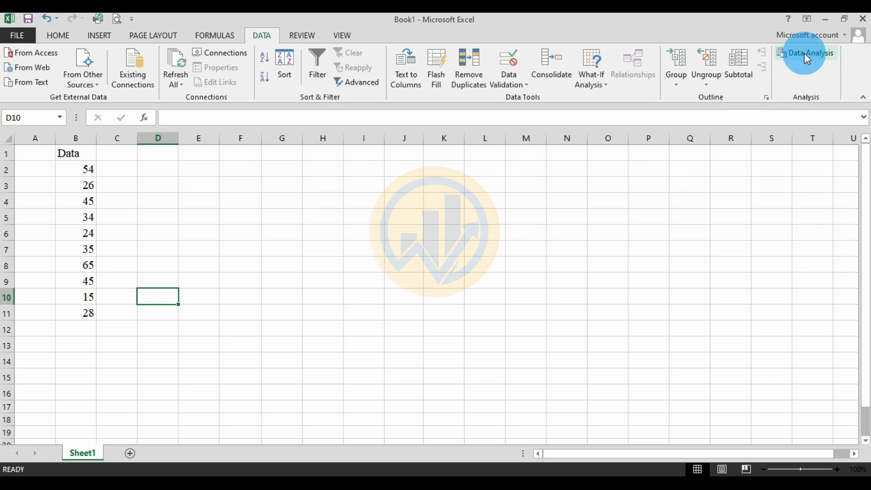
- Open Data Analysis and choose Descriptive Statistics from the tools list
{"action": "left_click", "coordinate": [805, 55]}
{"action": "left_click_drag", "start_coordinate": [459, 194], "coordinate": [463, 180]}
{"action": "left_click", "coordinate": [380, 230]}
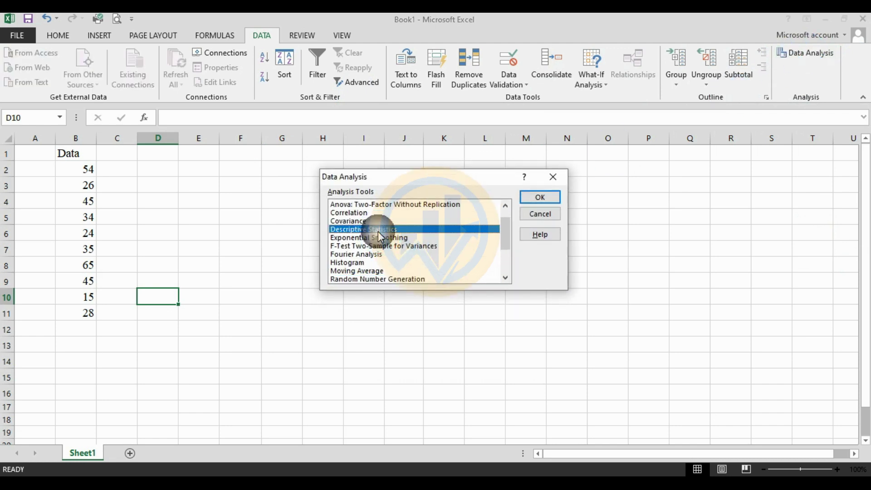
- Set the Descriptive Statistics input range to $B$1:$B$11 with Labels in First Row
{"action": "left_click", "coordinate": [542, 198]}
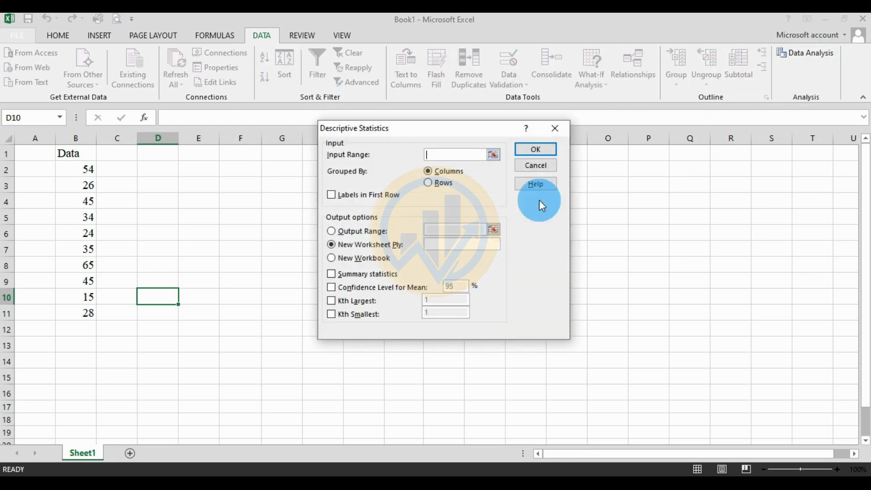
{"action": "left_click_drag", "start_coordinate": [385, 133], "coordinate": [364, 167]}
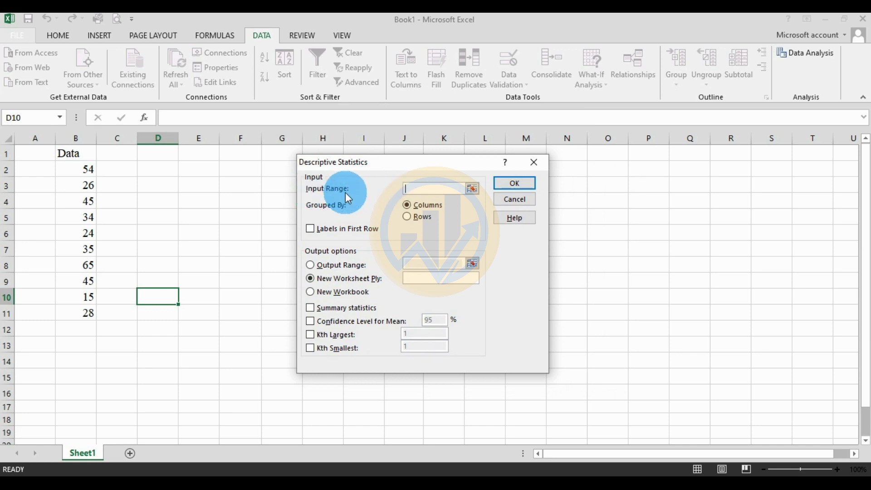
{"action": "left_click", "coordinate": [472, 189]}
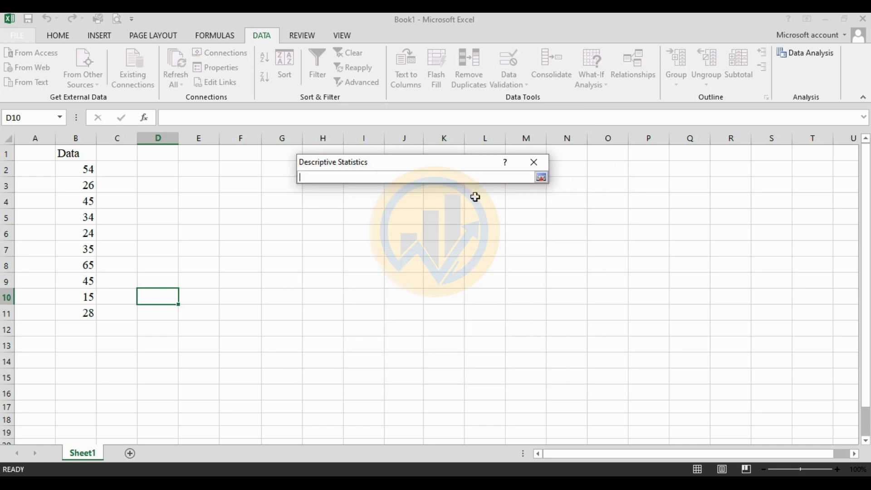
{"action": "left_click", "coordinate": [80, 158]}
{"action": "left_click_drag", "start_coordinate": [83, 171], "coordinate": [92, 310]}
{"action": "left_click", "coordinate": [541, 177]}
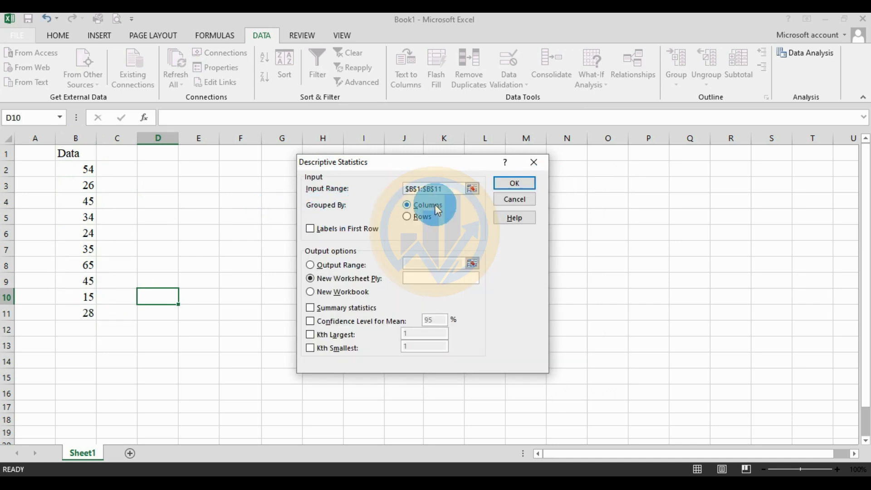
{"action": "left_click", "coordinate": [325, 231]}
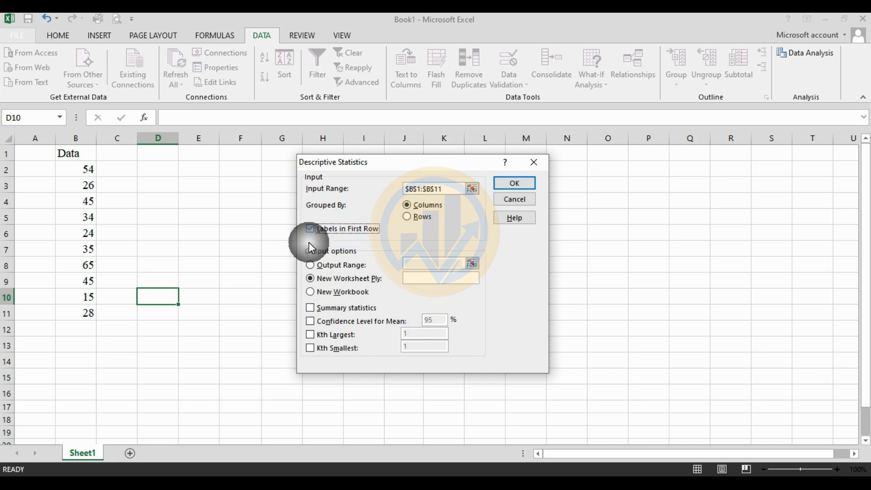
- Output to $G$3 with Summary statistics and 95% Confidence Level, and run the analysis
{"action": "left_click", "coordinate": [312, 265]}
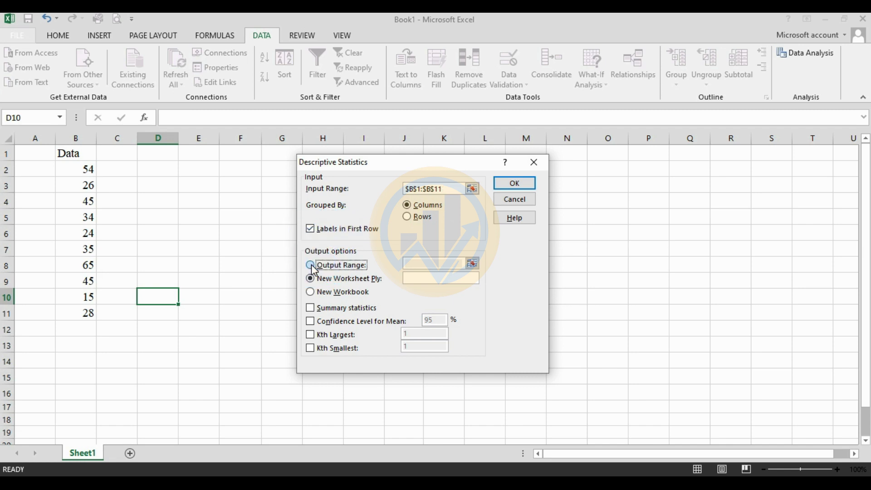
{"action": "left_click", "coordinate": [472, 264]}
{"action": "left_click", "coordinate": [281, 186]}
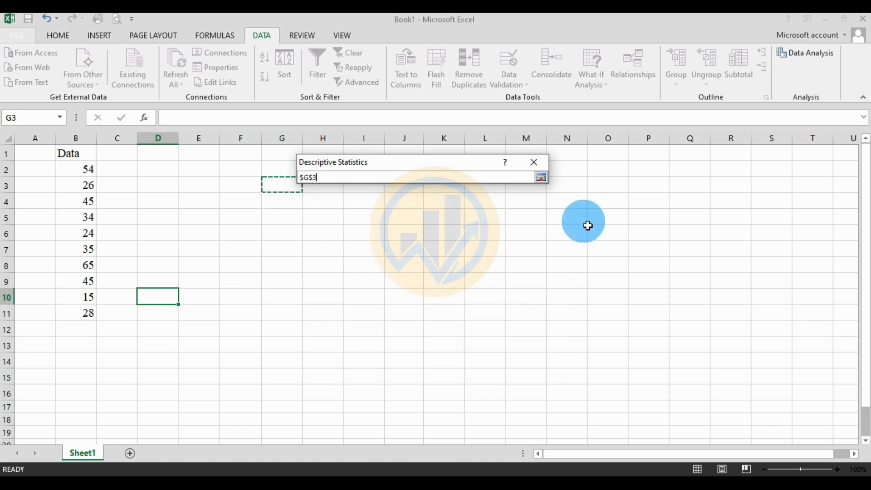
{"action": "left_click", "coordinate": [541, 177]}
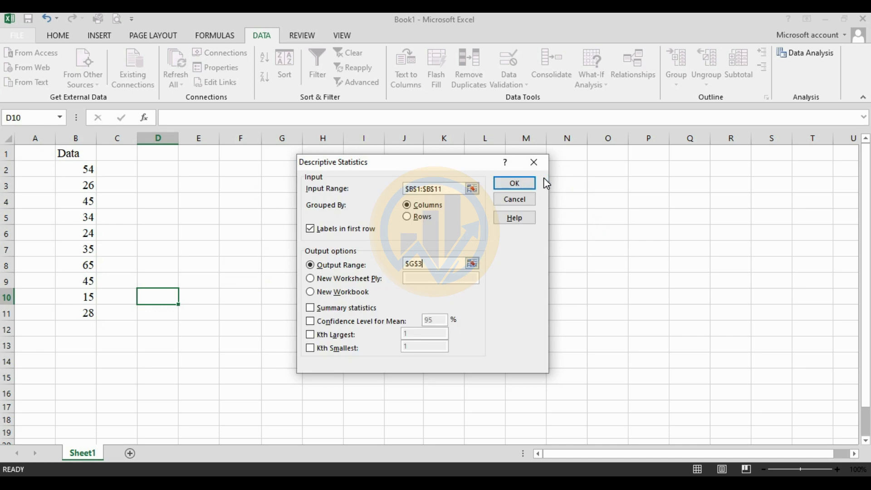
{"action": "left_click", "coordinate": [310, 309]}
{"action": "left_click", "coordinate": [310, 321]}
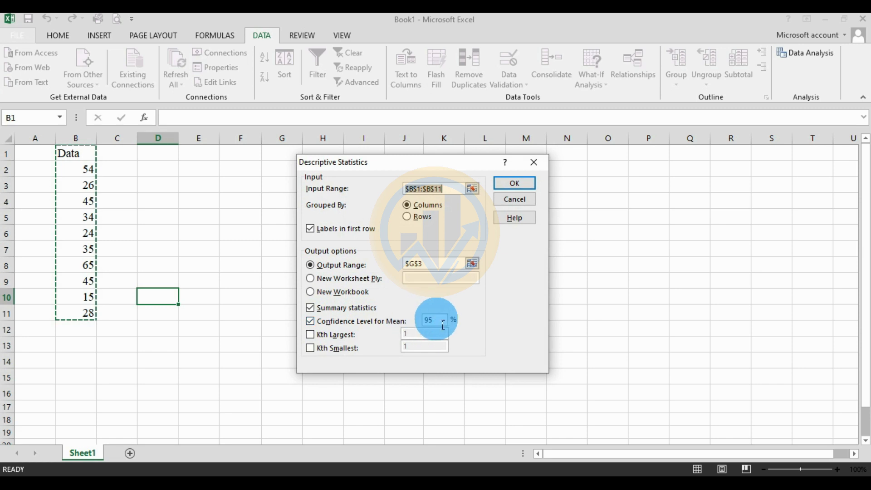
{"action": "left_click", "coordinate": [517, 186]}
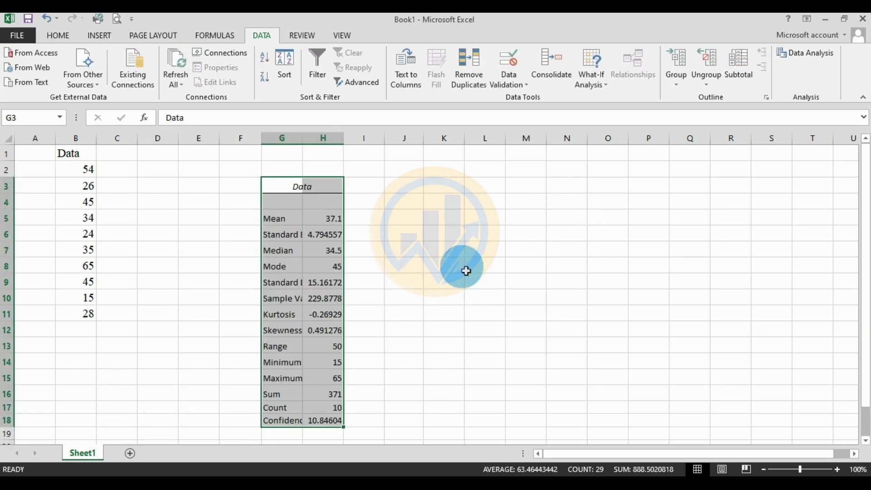
{"action": "left_click", "coordinate": [444, 265]}
{"action": "left_click_drag", "start_coordinate": [302, 138], "coordinate": [376, 139]}
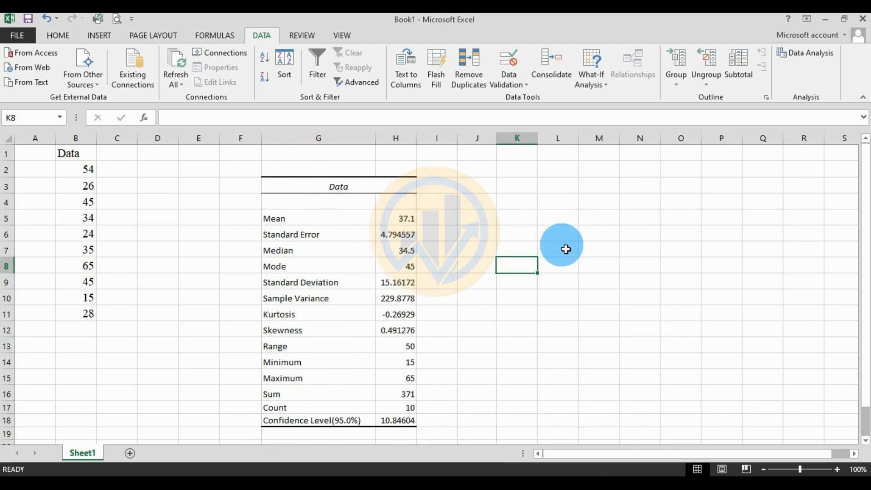
{"action": "left_click", "coordinate": [287, 225]}
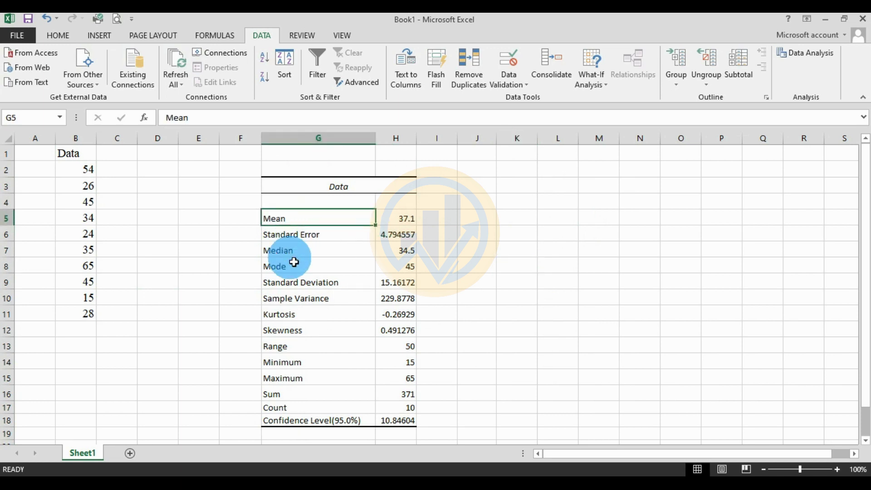
{"action": "left_click", "coordinate": [407, 220]}
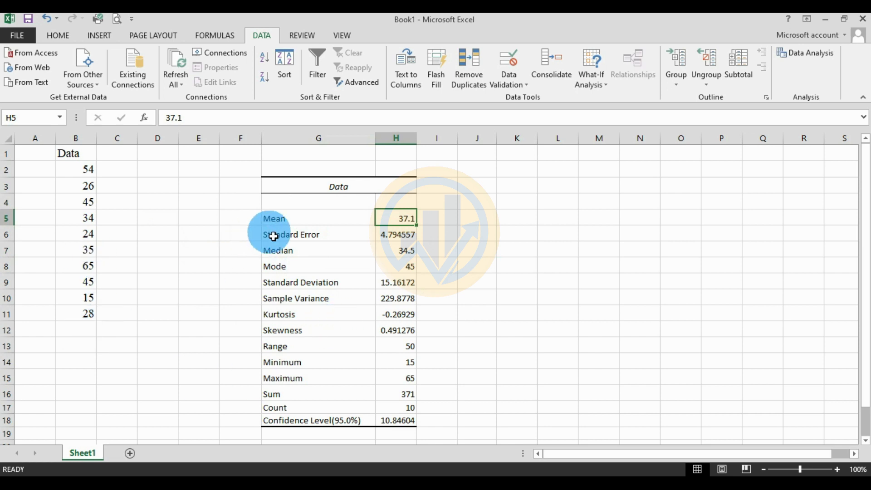
{"action": "left_click", "coordinate": [290, 234]}
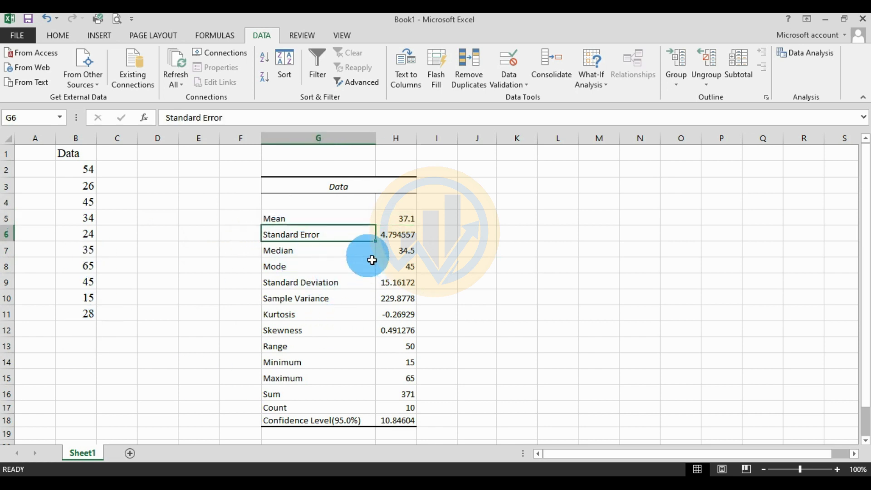
{"action": "left_click", "coordinate": [411, 237]}
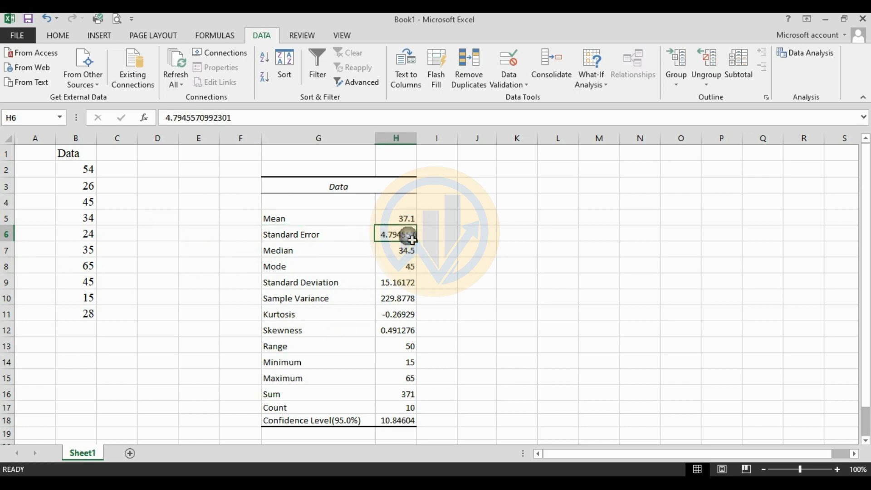
{"action": "left_click", "coordinate": [326, 256]}
{"action": "left_click", "coordinate": [410, 253]}
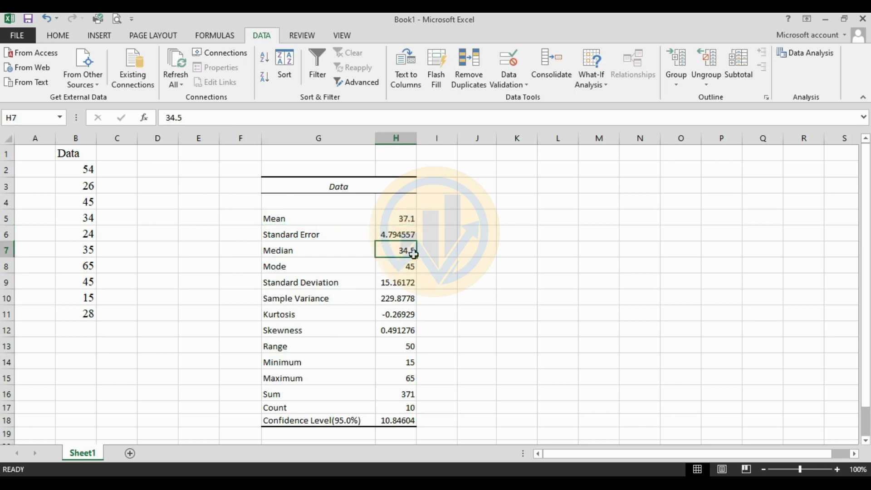
{"action": "left_click", "coordinate": [315, 266]}
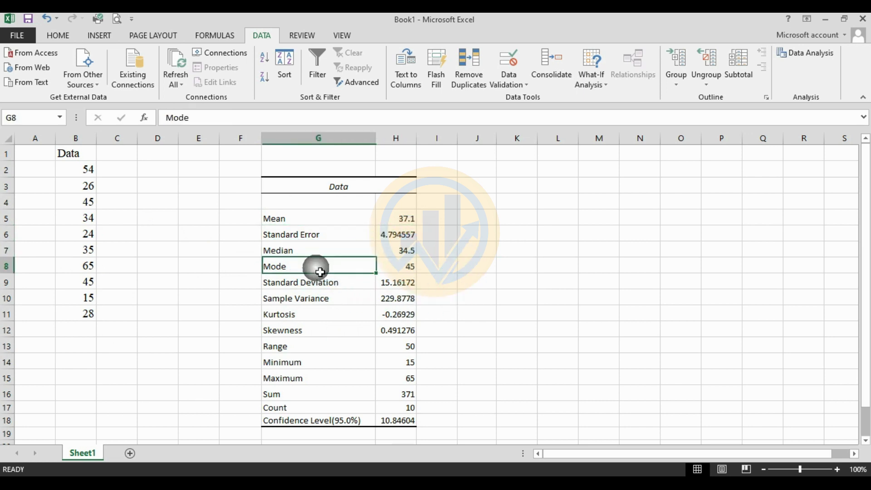
{"action": "left_click", "coordinate": [396, 268]}
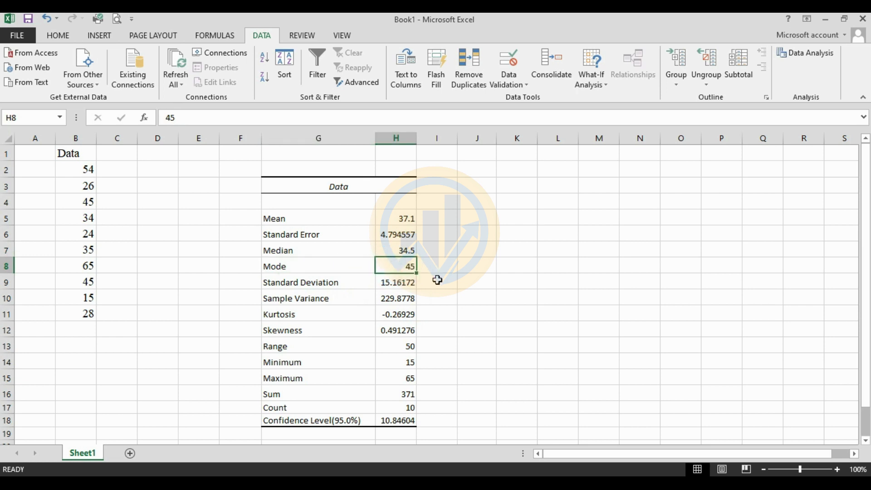
{"action": "left_click", "coordinate": [289, 285]}
{"action": "left_click", "coordinate": [401, 285]}
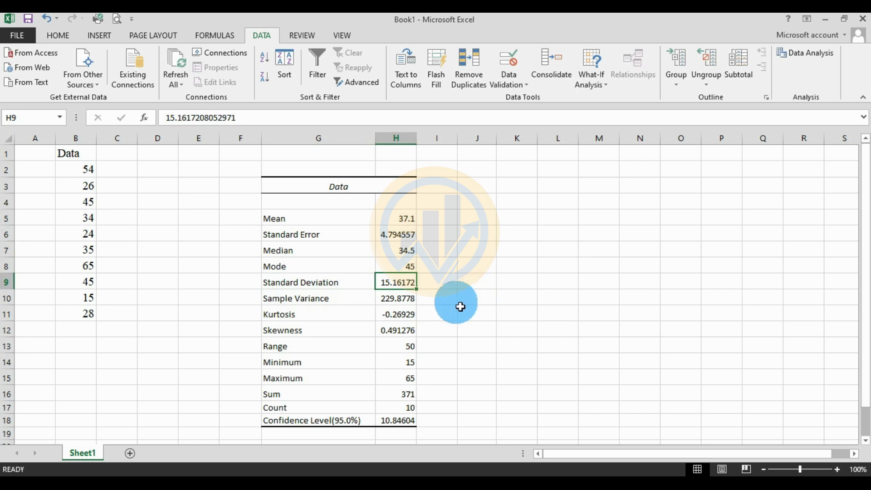
{"action": "left_click", "coordinate": [314, 302]}
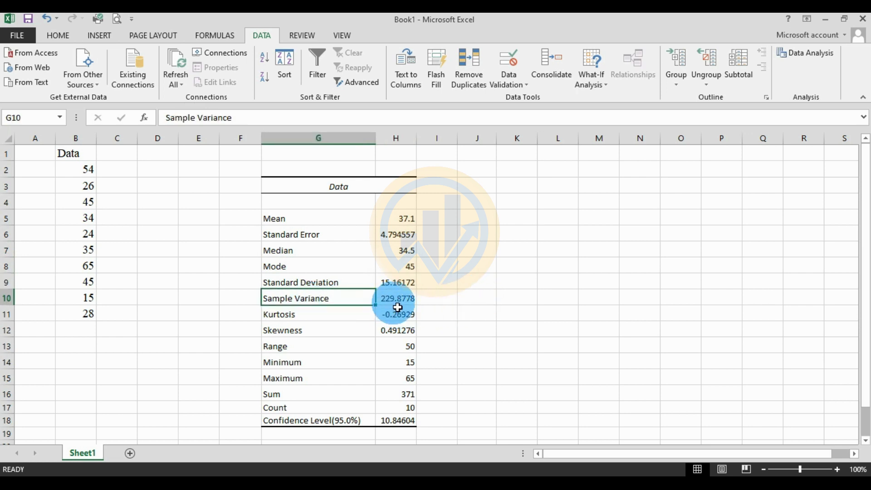
{"action": "left_click", "coordinate": [400, 302]}
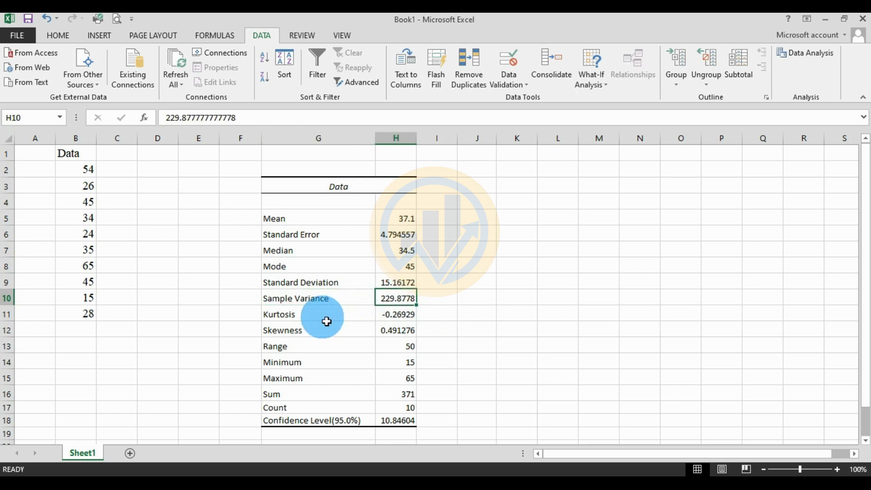
{"action": "left_click", "coordinate": [326, 320]}
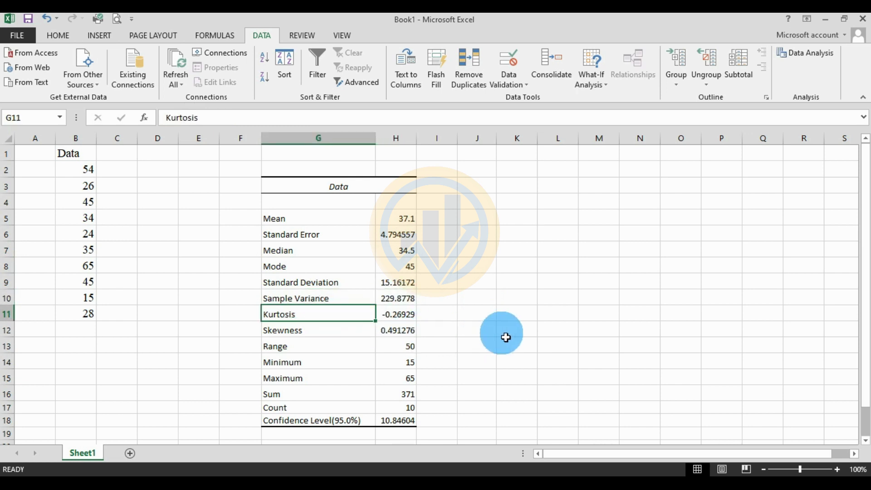
{"action": "left_click", "coordinate": [326, 335]}
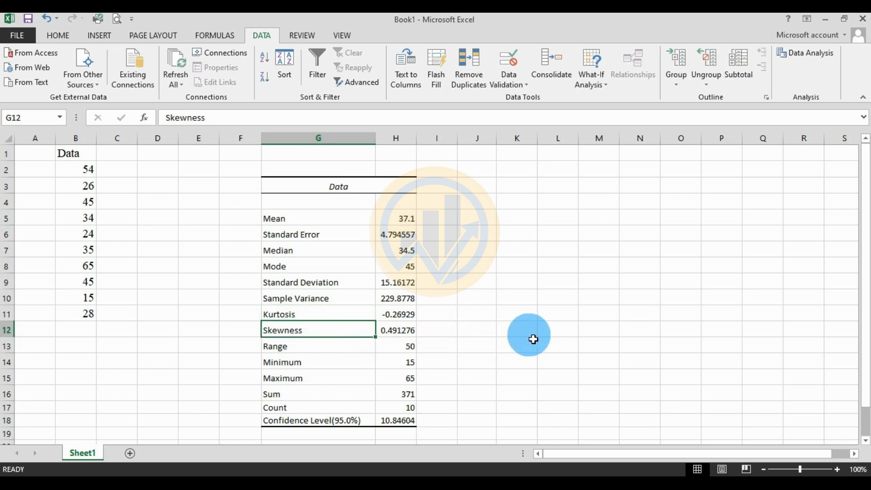
{"action": "left_click", "coordinate": [307, 349]}
{"action": "left_click", "coordinate": [403, 351]}
{"action": "left_click", "coordinate": [325, 362]}
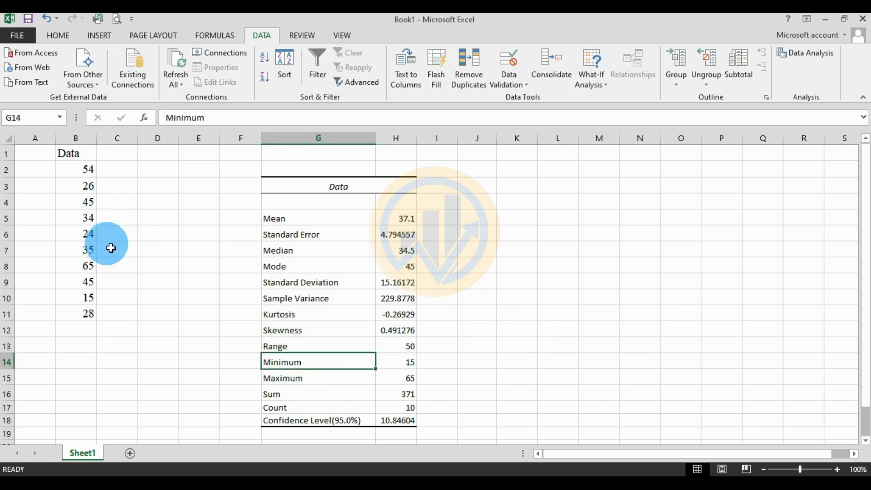
{"action": "left_click", "coordinate": [313, 382]}
{"action": "left_click", "coordinate": [403, 383]}
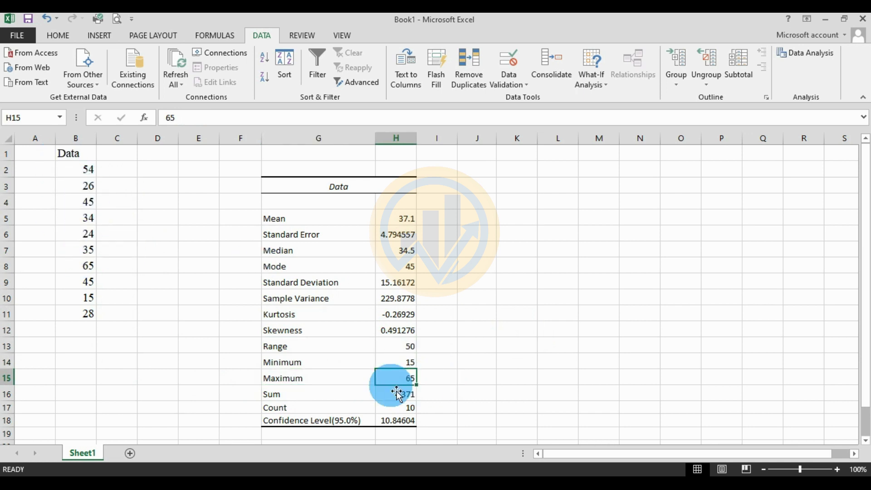
{"action": "left_click", "coordinate": [300, 396]}
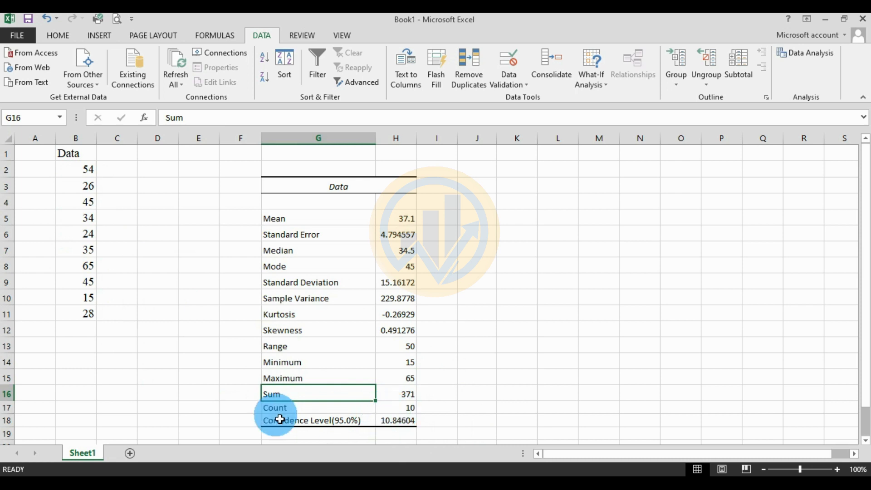
{"action": "key", "text": "Down"}
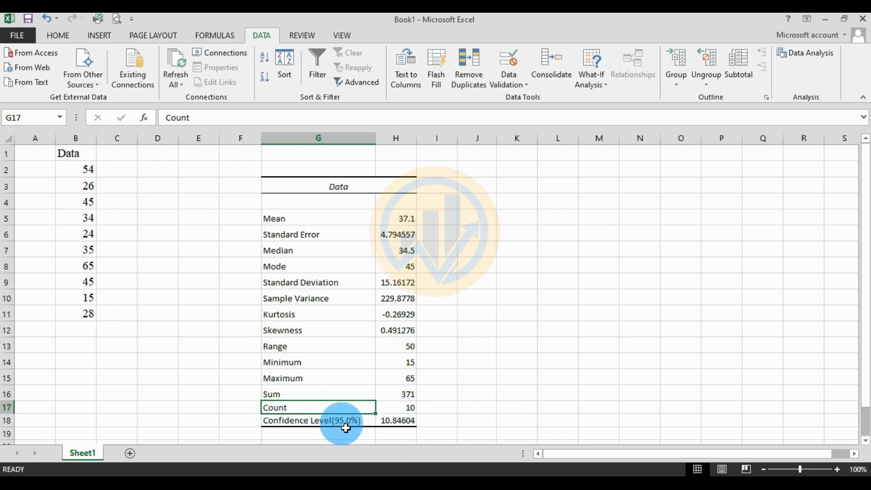
{"action": "key", "text": "Down"}
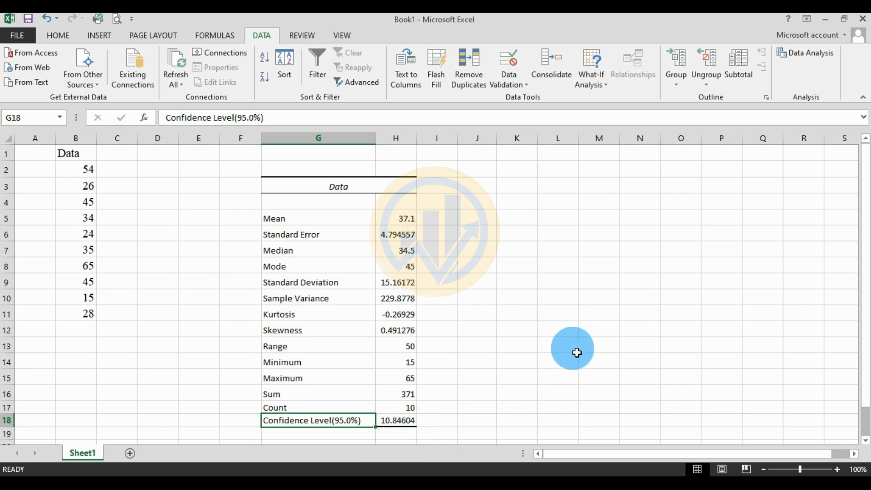
- Copy B1:B11 and paste it transposed at C3 on a new Sheet2
{"action": "left_click_drag", "start_coordinate": [68, 153], "coordinate": [87, 317]}
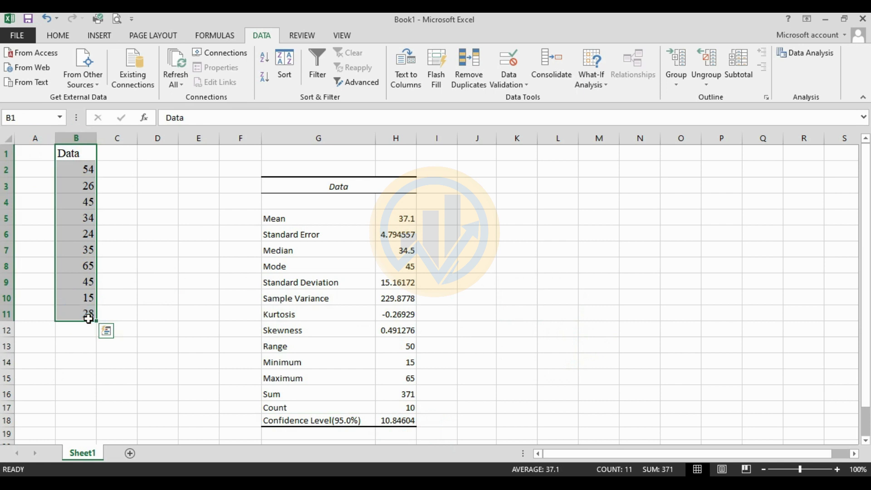
{"action": "right_click", "coordinate": [87, 318]}
{"action": "left_click", "coordinate": [114, 83]}
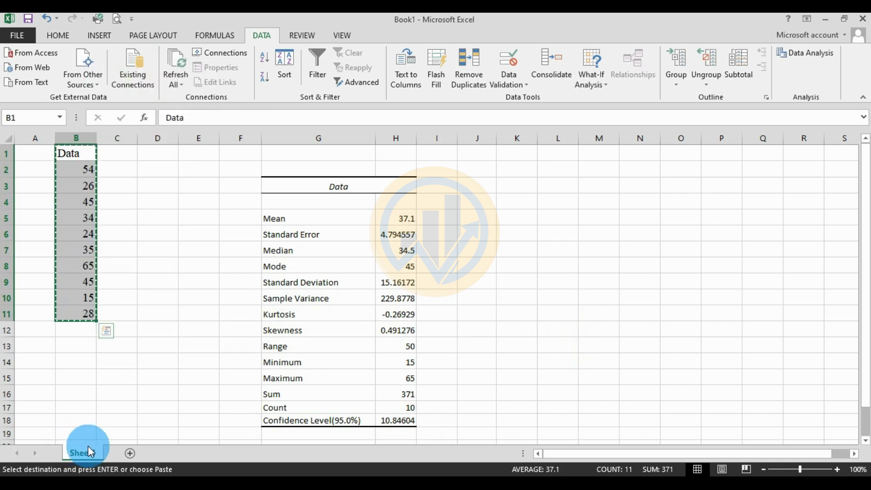
{"action": "left_click", "coordinate": [130, 453]}
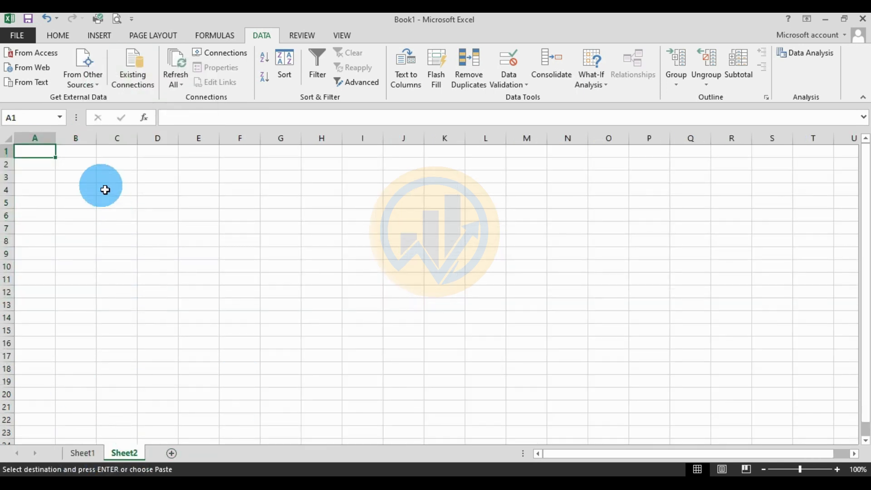
{"action": "right_click", "coordinate": [111, 180]}
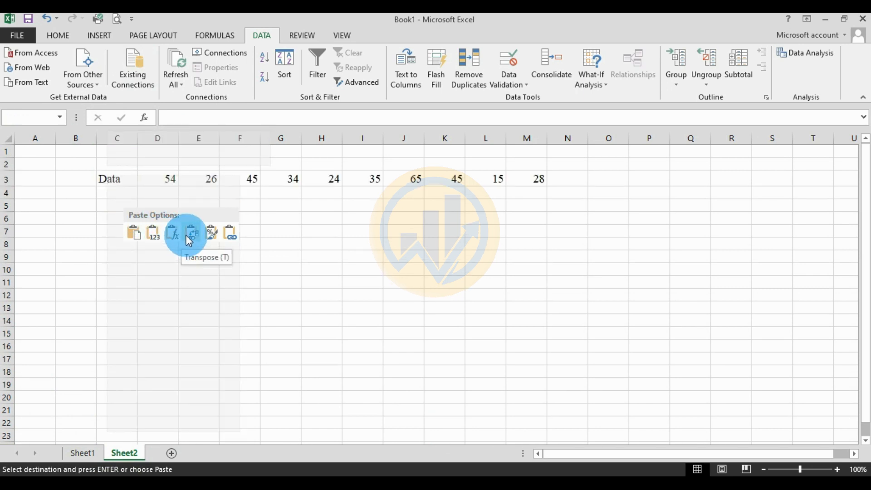
{"action": "left_click", "coordinate": [189, 240]}
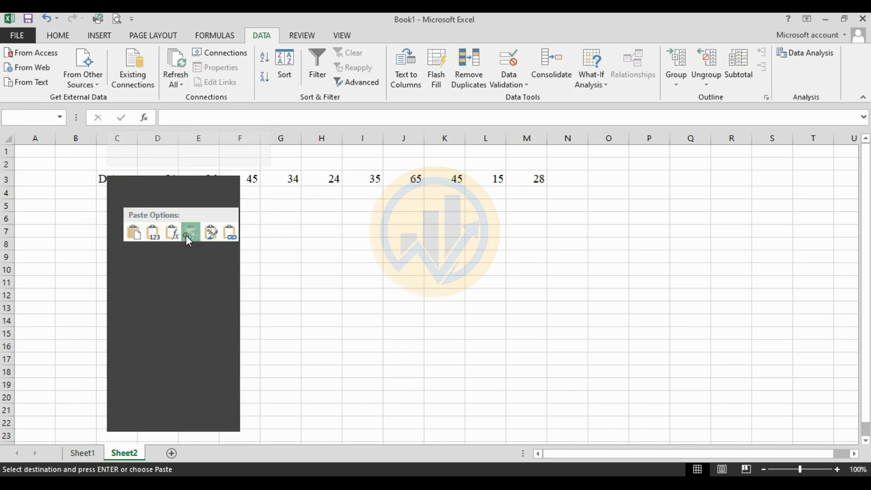
{"action": "left_click", "coordinate": [321, 234]}
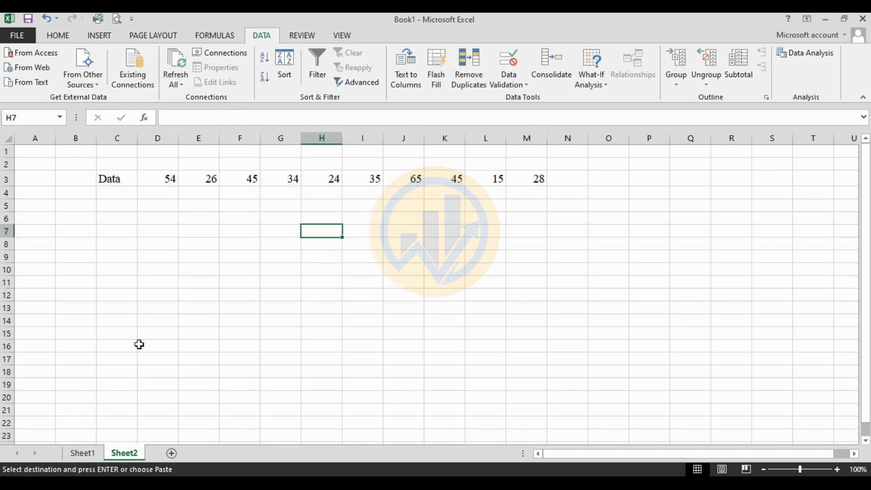
- Start Descriptive Statistics with input range $C$3:$M$3, grouped by rows
{"action": "left_click", "coordinate": [799, 60]}
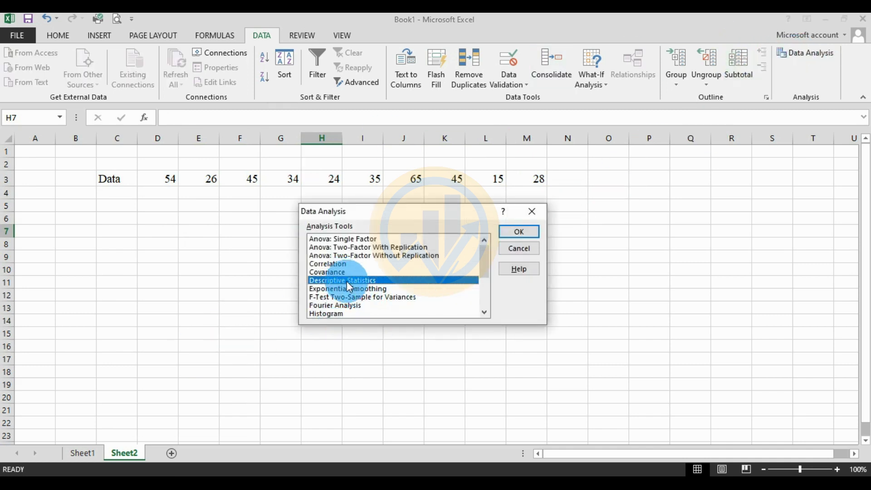
{"action": "left_click", "coordinate": [518, 233]}
{"action": "left_click", "coordinate": [459, 194]}
{"action": "left_click", "coordinate": [472, 189]}
{"action": "left_click_drag", "start_coordinate": [423, 169], "coordinate": [441, 274]}
{"action": "left_click_drag", "start_coordinate": [134, 186], "coordinate": [509, 192]}
{"action": "left_click", "coordinate": [551, 287]}
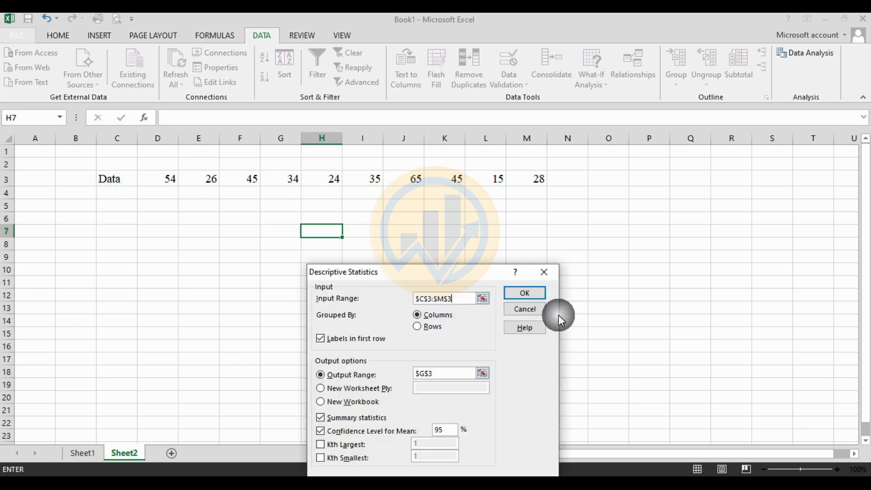
{"action": "left_click", "coordinate": [417, 326]}
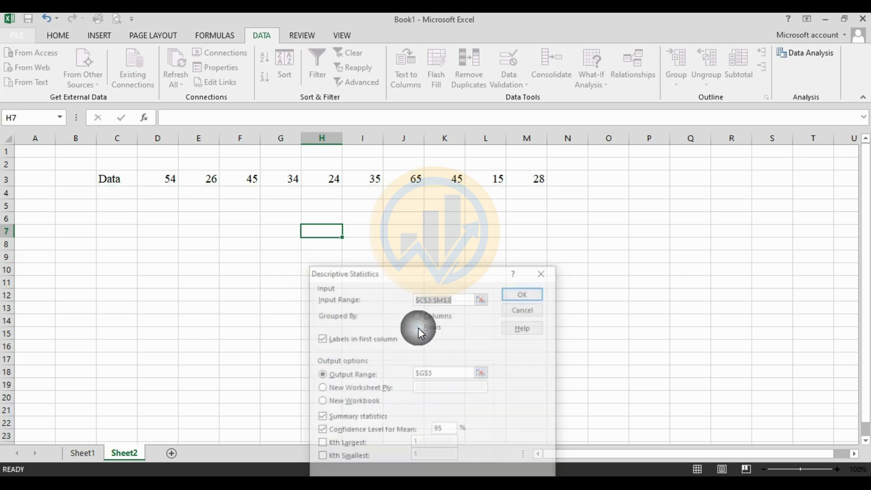
- Send the output to $G$7, run the analysis, and widen column G
{"action": "left_click_drag", "start_coordinate": [444, 278], "coordinate": [573, 195]}
{"action": "left_click", "coordinate": [458, 292]}
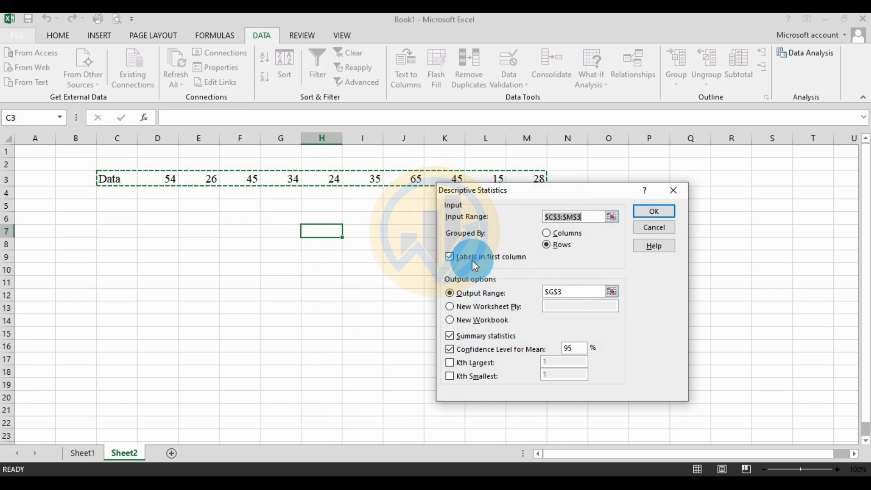
{"action": "left_click", "coordinate": [612, 291]}
{"action": "left_click", "coordinate": [279, 232]}
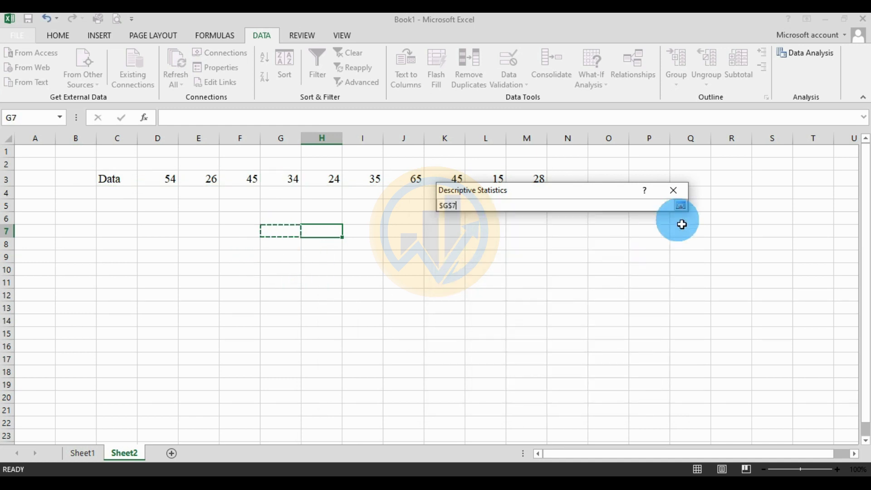
{"action": "left_click", "coordinate": [680, 206]}
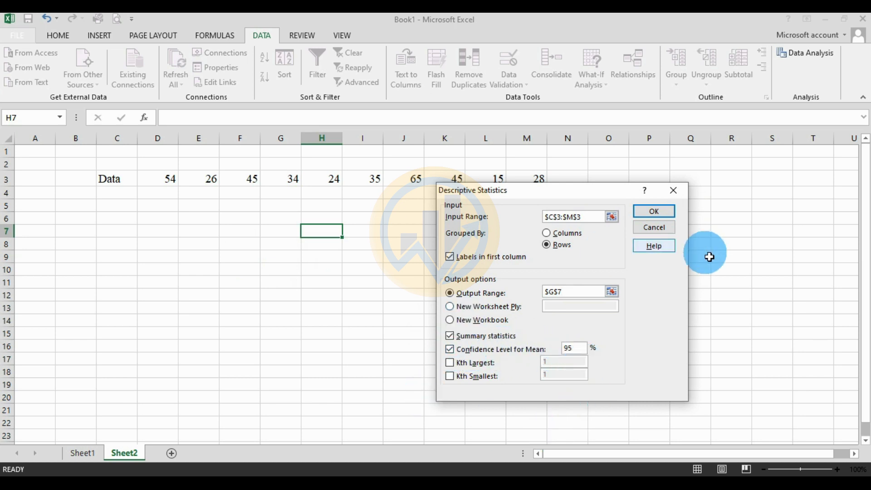
{"action": "left_click", "coordinate": [654, 211]}
{"action": "left_click_drag", "start_coordinate": [308, 150], "coordinate": [336, 151]}
{"action": "left_click", "coordinate": [474, 307]}
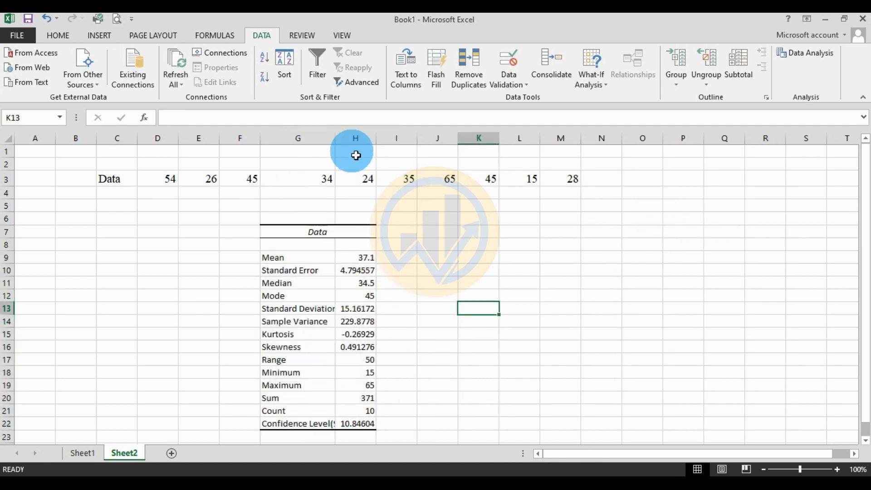
- Widen column G slightly, then select the G3:H18 statistics table on Sheet1
{"action": "left_click_drag", "start_coordinate": [336, 143], "coordinate": [344, 144]}
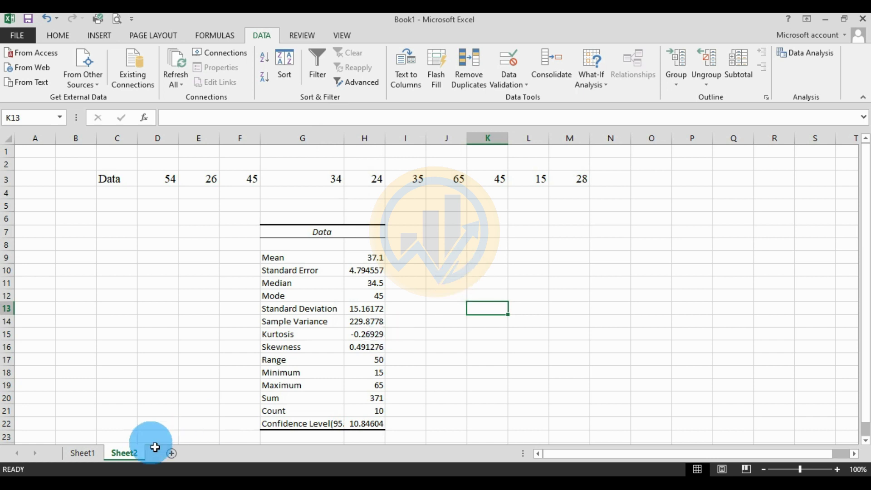
{"action": "left_click", "coordinate": [81, 452]}
{"action": "left_click_drag", "start_coordinate": [303, 186], "coordinate": [395, 419]}
- Copy Sheet1's G3:H18 table and paste it as values at J7 on Sheet2
{"action": "right_click", "coordinate": [395, 415]}
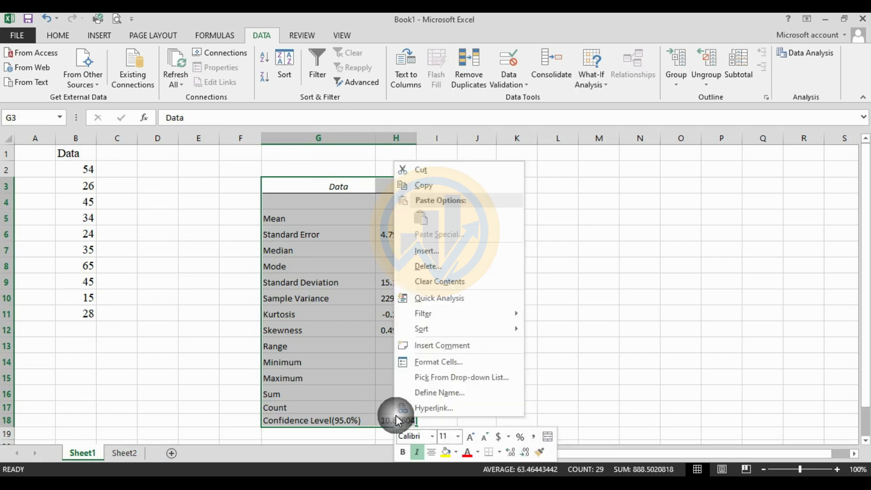
{"action": "left_click", "coordinate": [410, 185]}
{"action": "left_click", "coordinate": [125, 452]}
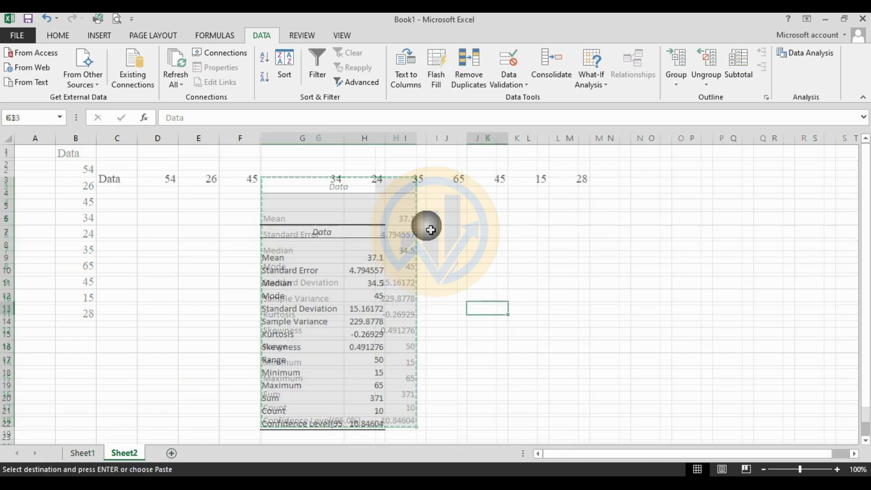
{"action": "left_click", "coordinate": [451, 225]}
{"action": "right_click", "coordinate": [442, 229]}
{"action": "key", "text": "Escape"}
{"action": "right_click", "coordinate": [443, 231]}
{"action": "left_click", "coordinate": [494, 274]}
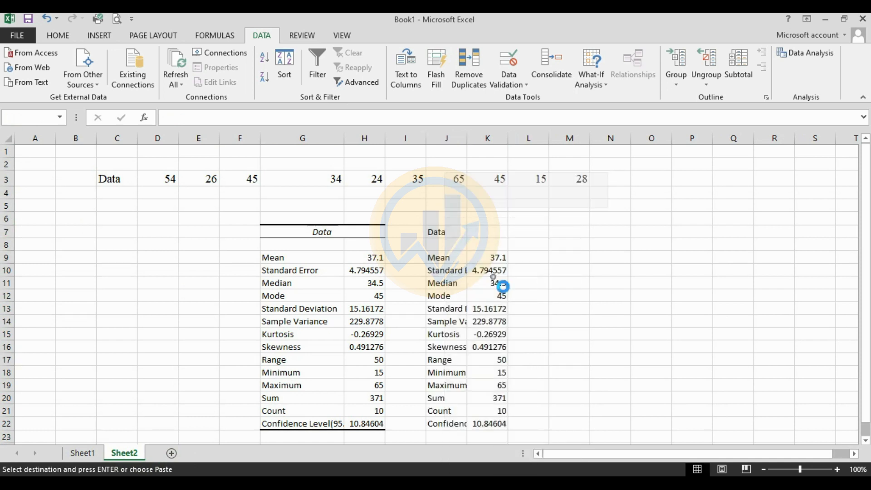
{"action": "left_click", "coordinate": [651, 282]}
- Widen column J and compare both tables' headers and Confidence Level values
{"action": "left_click_drag", "start_coordinate": [472, 147], "coordinate": [513, 142]}
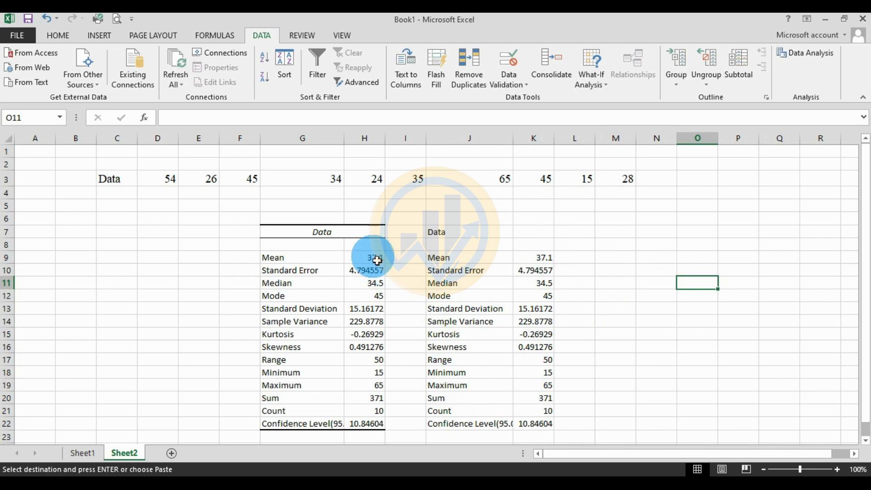
{"action": "left_click", "coordinate": [357, 233]}
{"action": "left_click", "coordinate": [519, 234]}
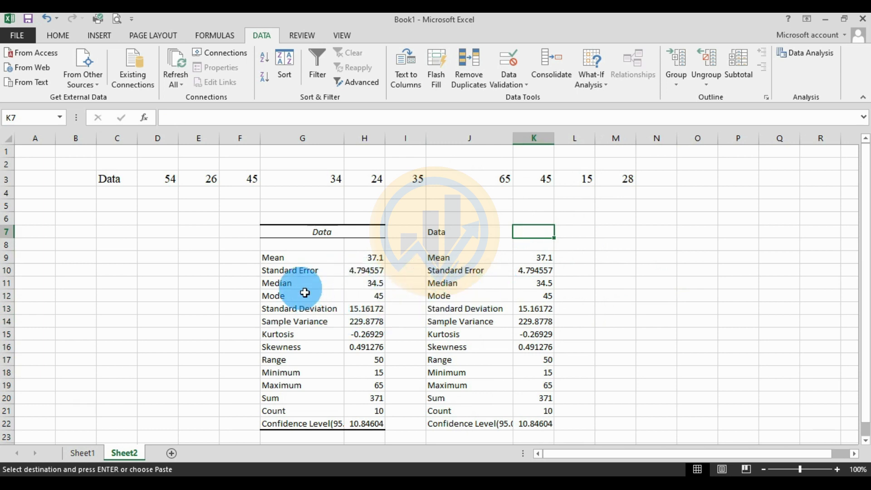
{"action": "left_click", "coordinate": [310, 426]}
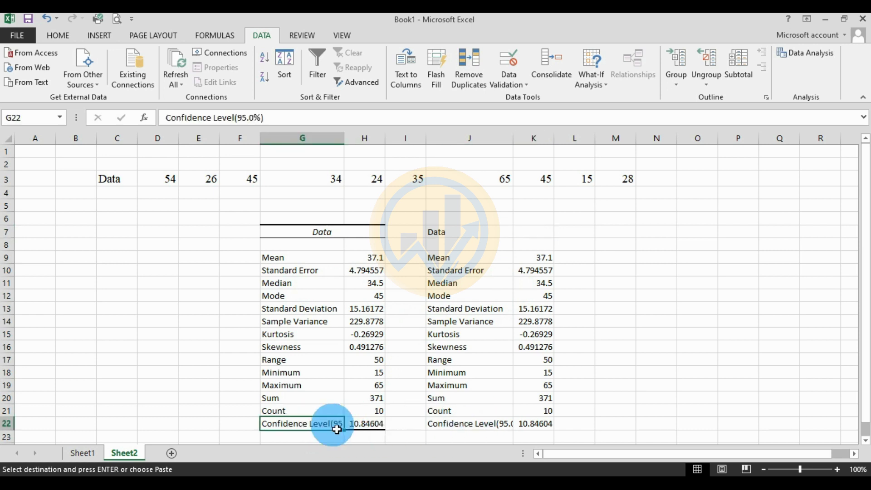
{"action": "left_click", "coordinate": [526, 425]}
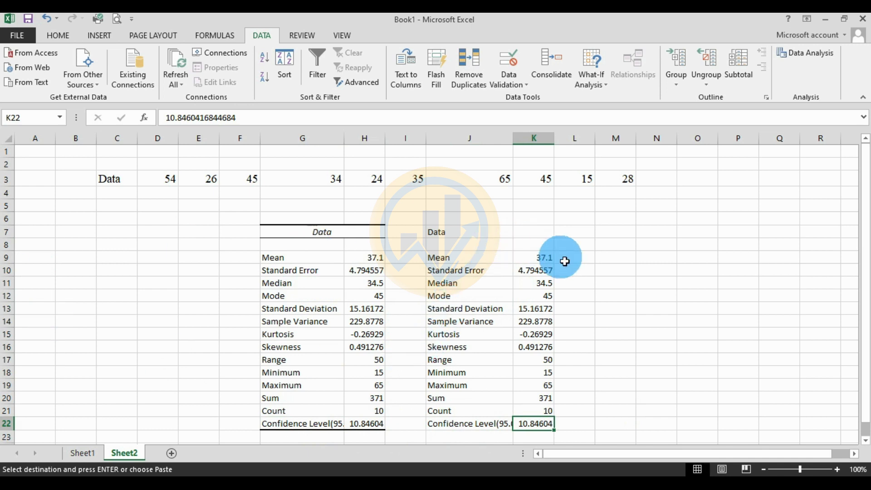
- Reopen Descriptive Statistics, confirm Grouped By Rows is set, and close the settings
{"action": "left_click", "coordinate": [823, 60]}
{"action": "left_click", "coordinate": [650, 261]}
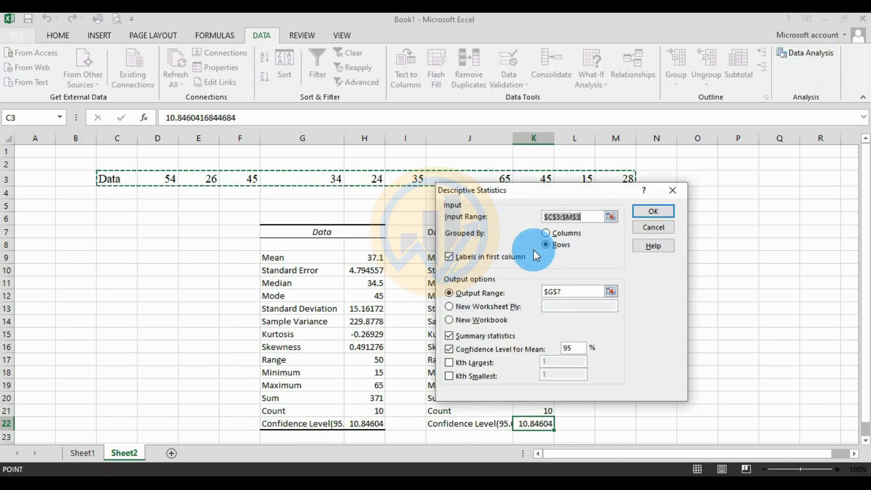
{"action": "left_click", "coordinate": [562, 245]}
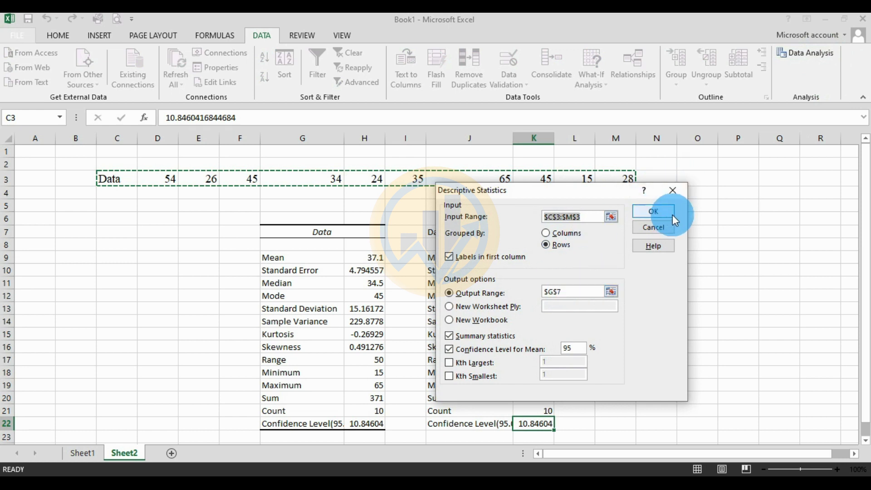
{"action": "left_click", "coordinate": [684, 191]}
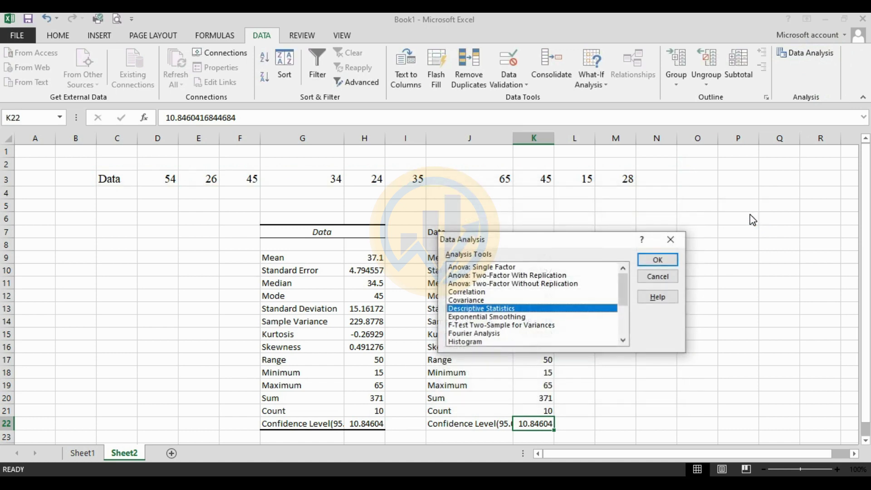